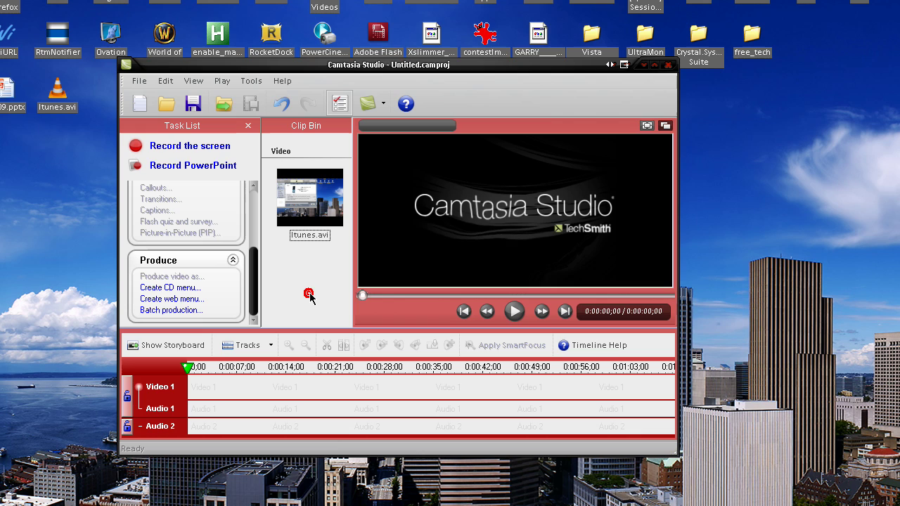
Step: Start a screen recording from the Task List, then close the recorder again
{"action": "left_click", "coordinate": [309, 296]}
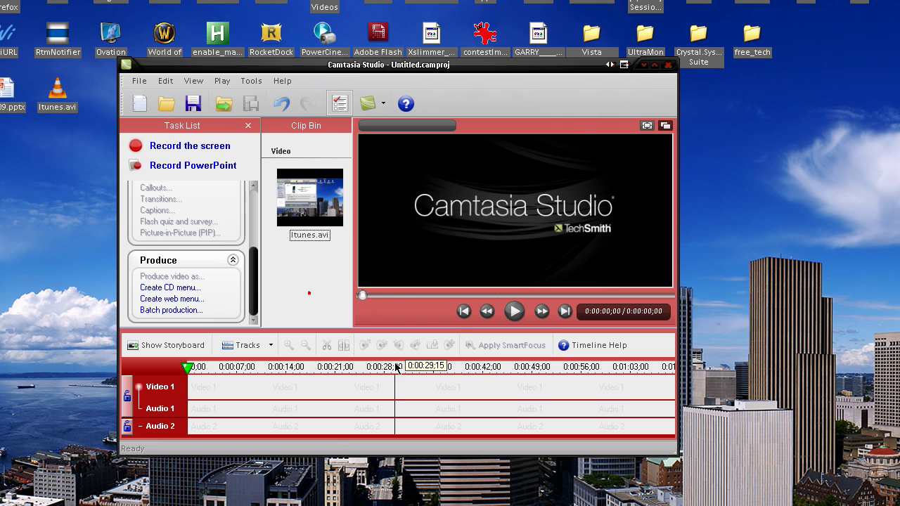
{"action": "left_click", "coordinate": [252, 244]}
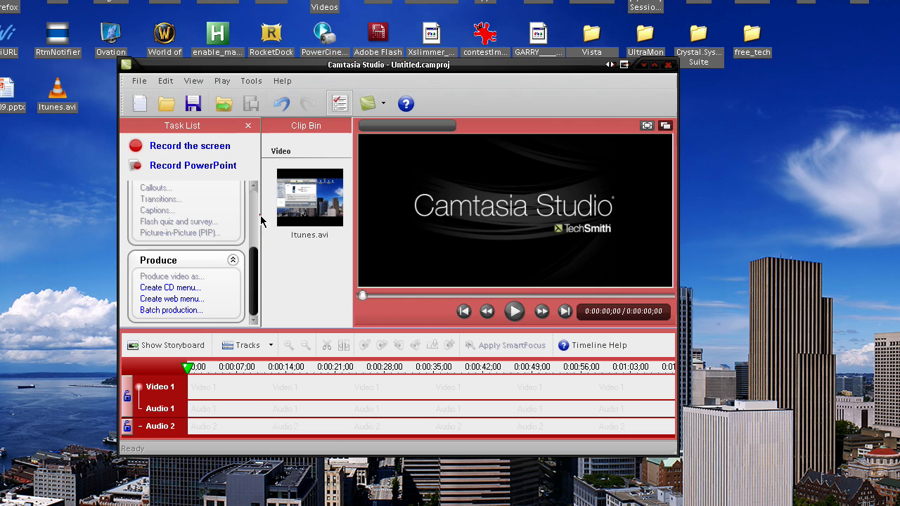
{"action": "left_click", "coordinate": [260, 220]}
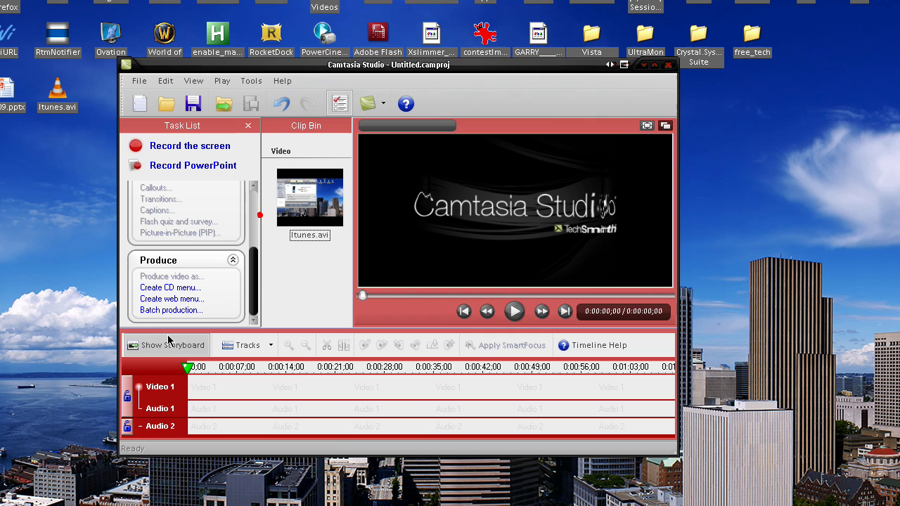
{"action": "left_click", "coordinate": [260, 215]}
{"action": "left_click_drag", "start_coordinate": [256, 285], "coordinate": [247, 183]}
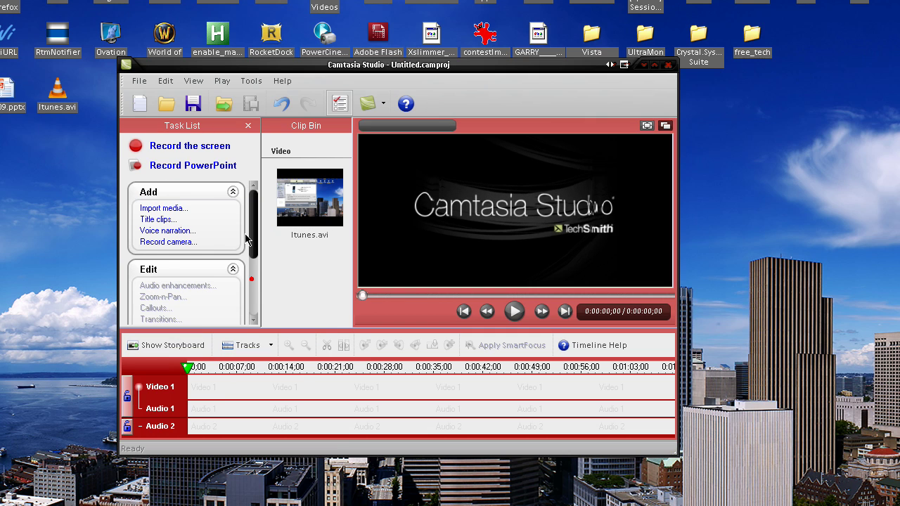
{"action": "left_click", "coordinate": [252, 279]}
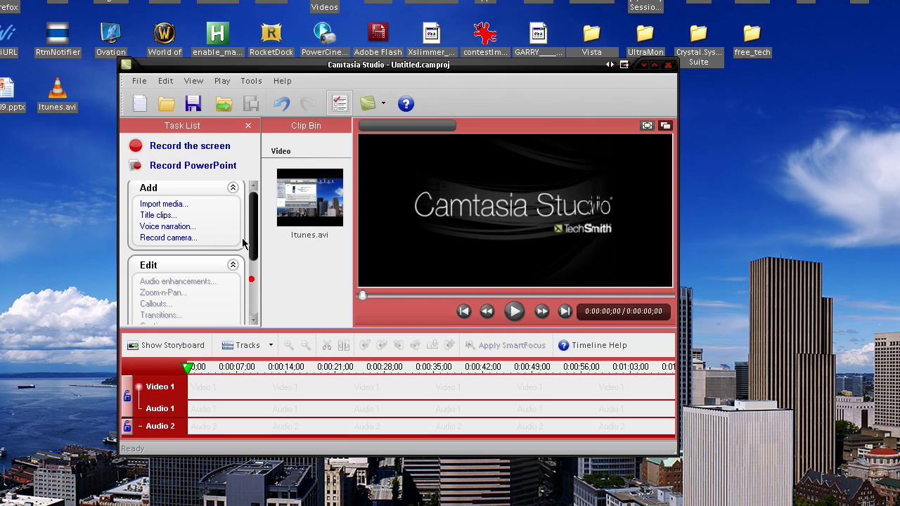
{"action": "left_click", "coordinate": [184, 146]}
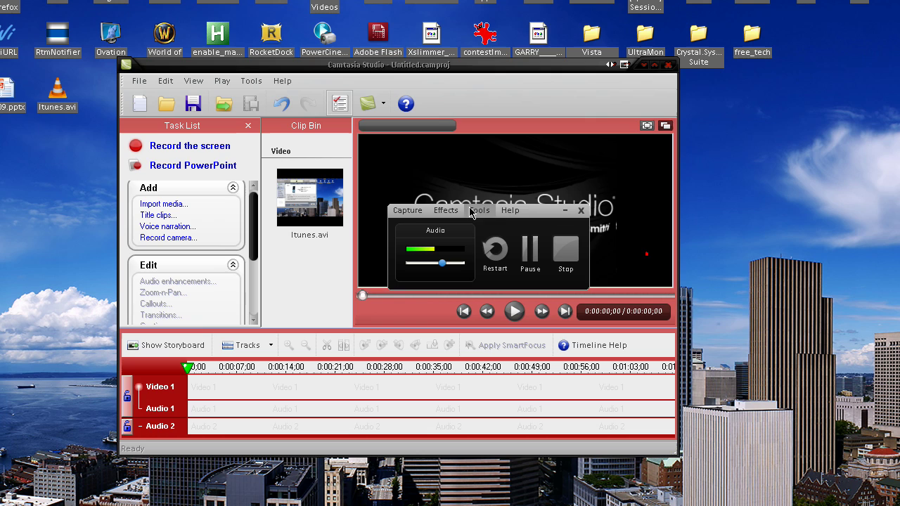
{"action": "left_click", "coordinate": [568, 211]}
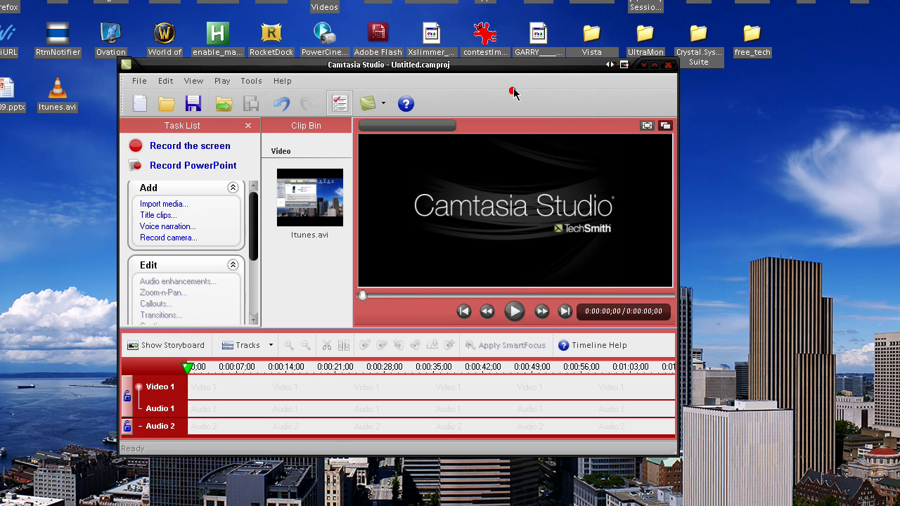
Step: Return to Camtasia Studio and select, then deselect, the Itunes.avi clip
{"action": "left_click", "coordinate": [513, 91]}
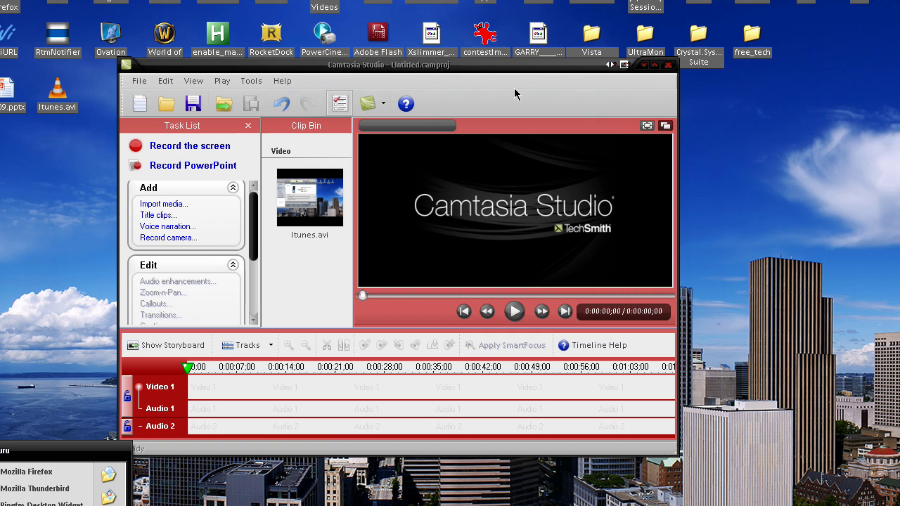
{"action": "left_click", "coordinate": [509, 91]}
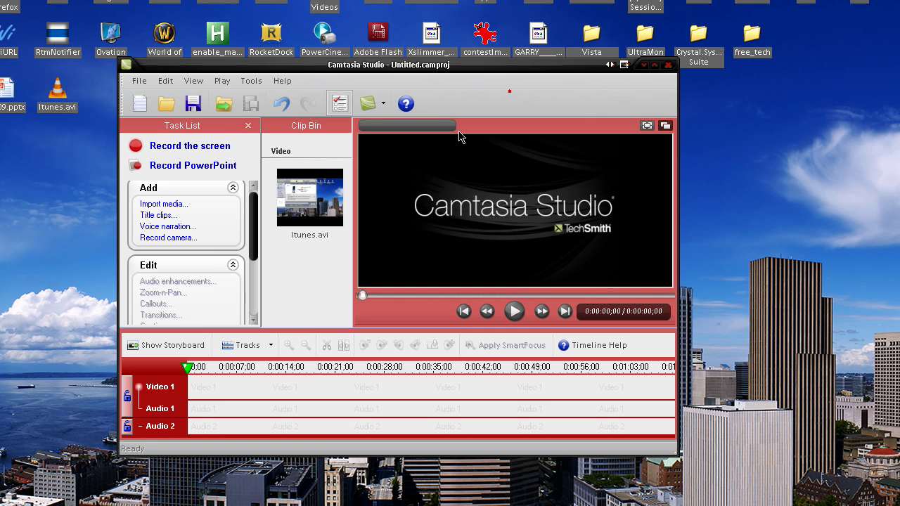
{"action": "left_click", "coordinate": [309, 200]}
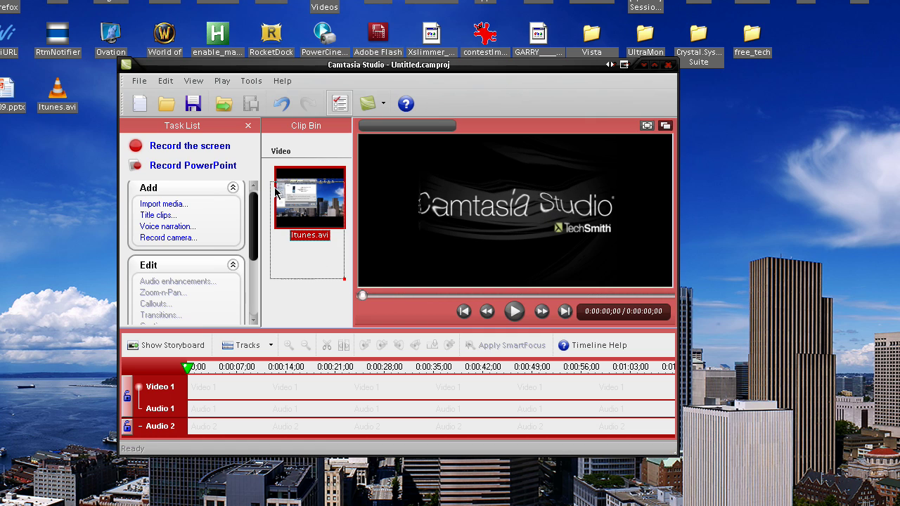
{"action": "left_click", "coordinate": [307, 295]}
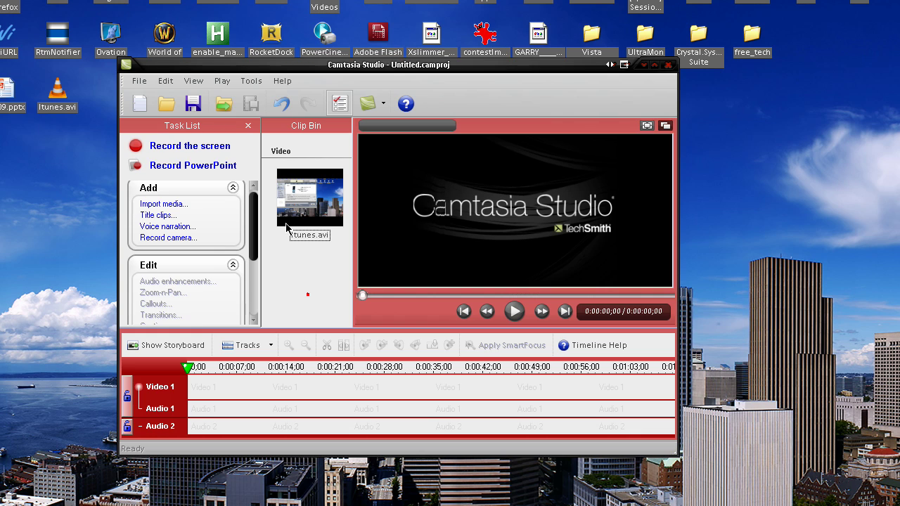
Step: Start a batch production and bring up the Add Files/Projects picker
{"action": "left_click_drag", "start_coordinate": [255, 223], "coordinate": [251, 267]}
{"action": "scroll", "coordinate": [251, 267], "scroll_direction": "down", "scroll_amount": 3}
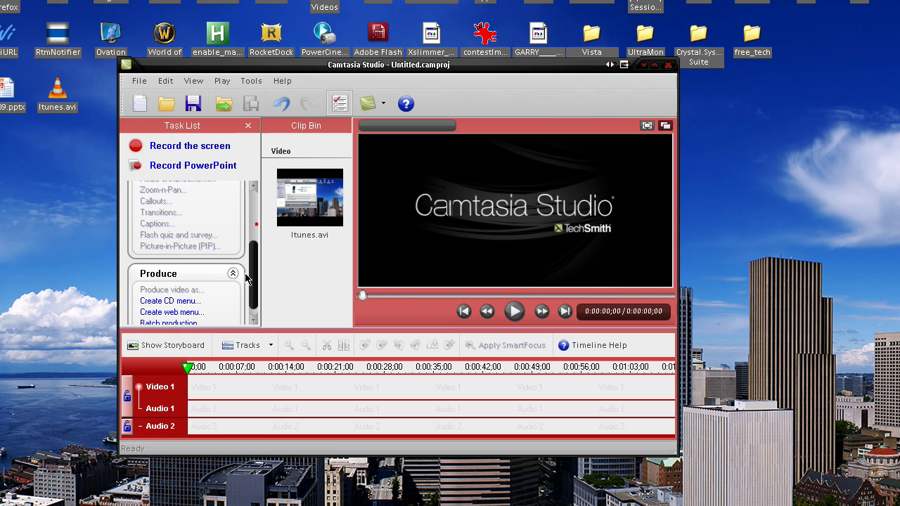
{"action": "left_click", "coordinate": [176, 310]}
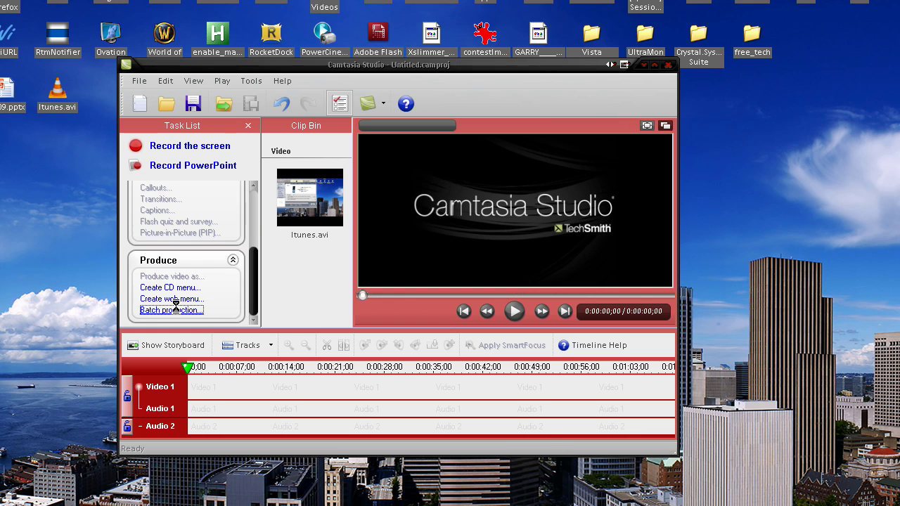
{"action": "left_click", "coordinate": [371, 381]}
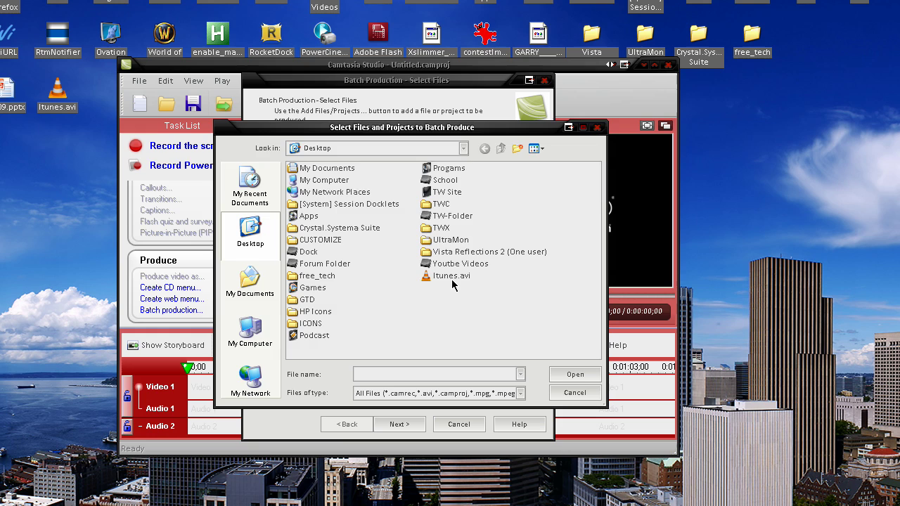
Step: Add Itunes.avi to the batch and choose the Youtube HD preset in Preset Manager
{"action": "double_click", "coordinate": [453, 277]}
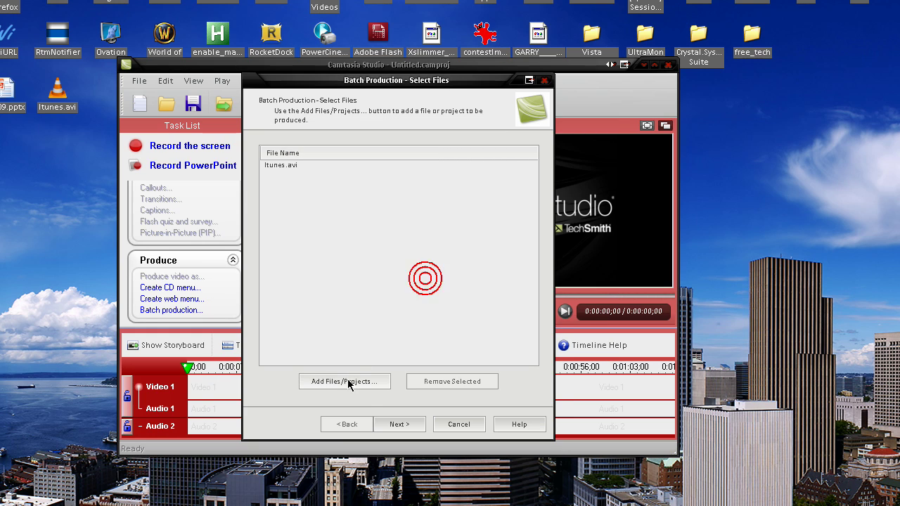
{"action": "left_click", "coordinate": [394, 423]}
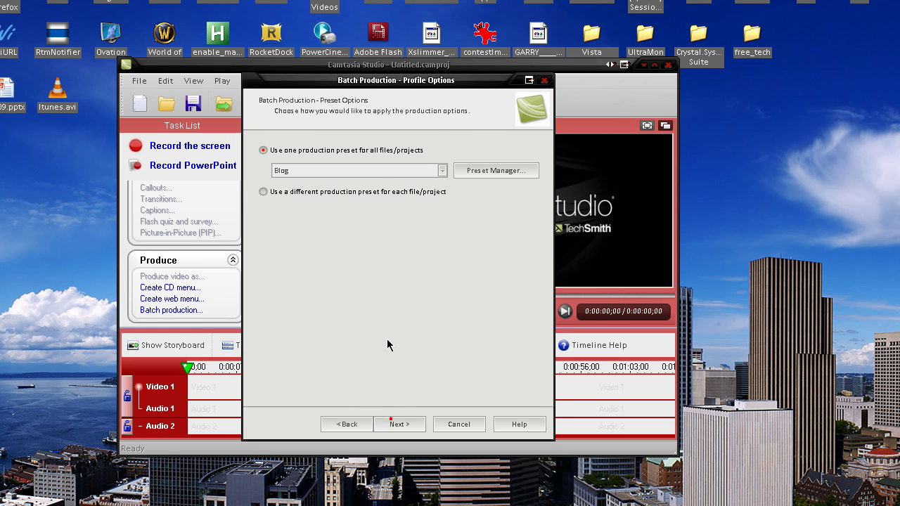
{"action": "left_click", "coordinate": [483, 171]}
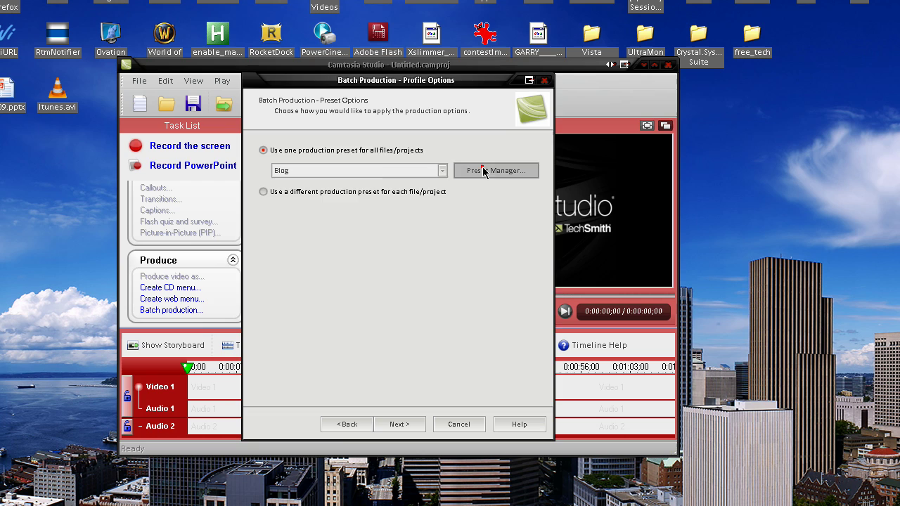
{"action": "left_click", "coordinate": [345, 146]}
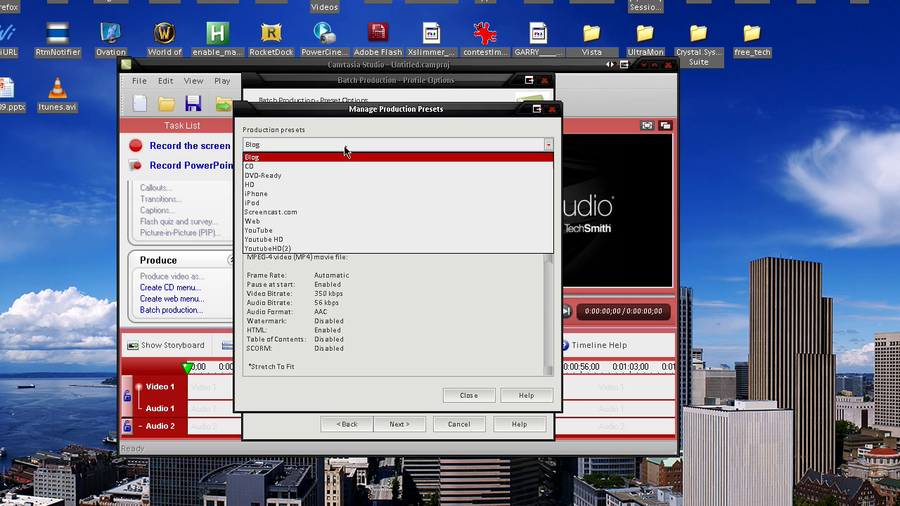
{"action": "left_click", "coordinate": [289, 240]}
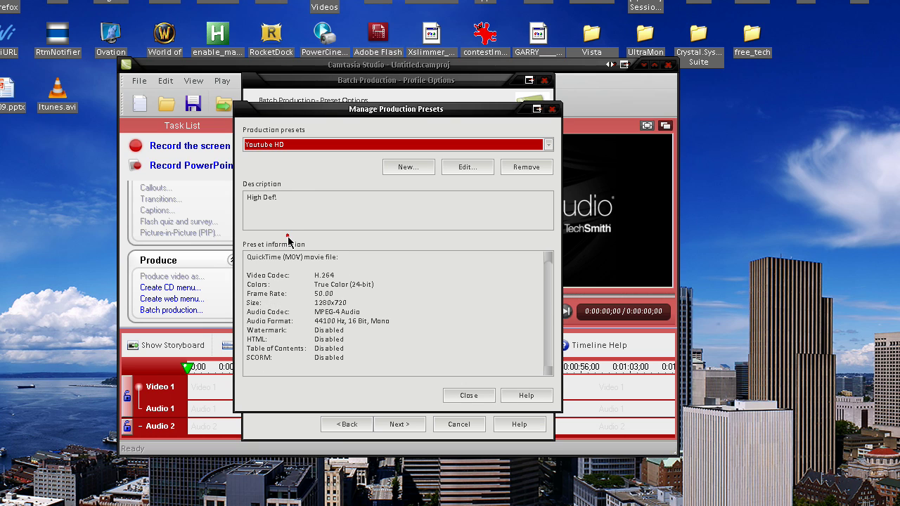
Step: Edit the Youtube HD preset ('High Def!'), keeping MOV format, through to QuickTime encoding options
{"action": "left_click", "coordinate": [456, 172]}
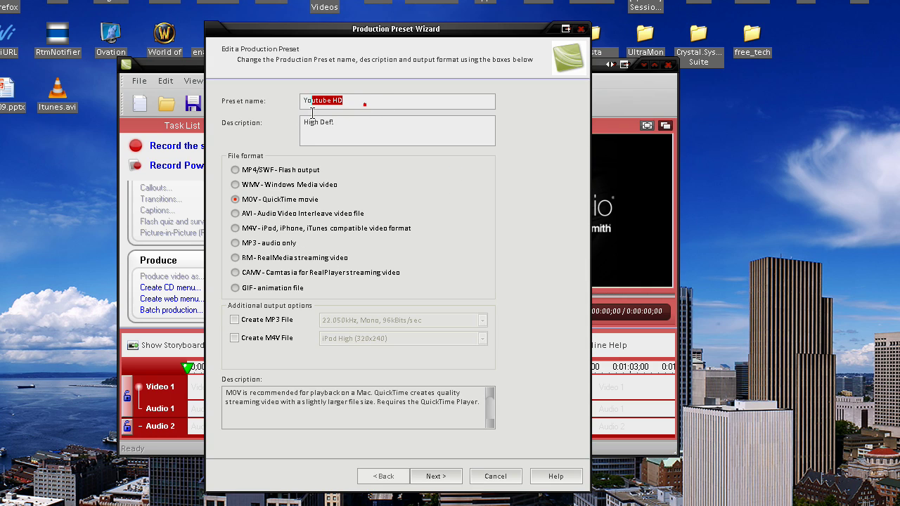
{"action": "left_click_drag", "start_coordinate": [344, 134], "coordinate": [266, 147]}
{"action": "left_click", "coordinate": [426, 474]}
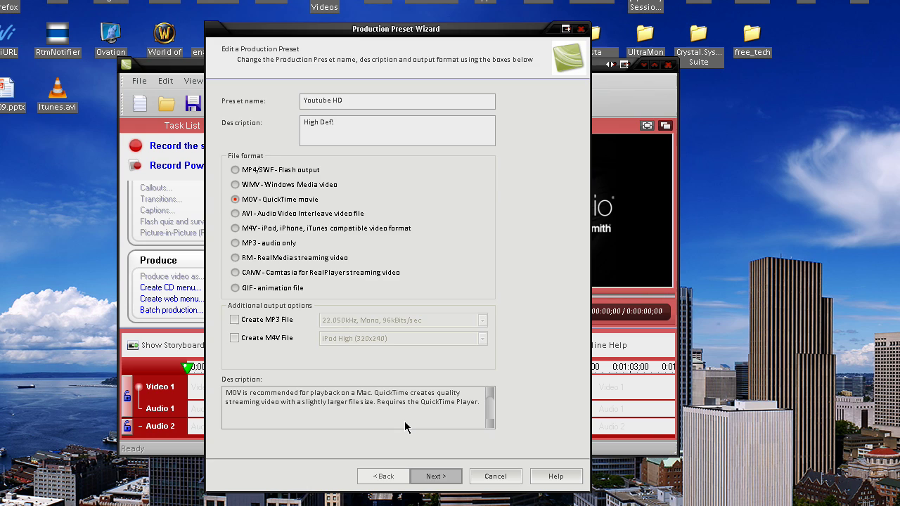
{"action": "key", "text": "Return"}
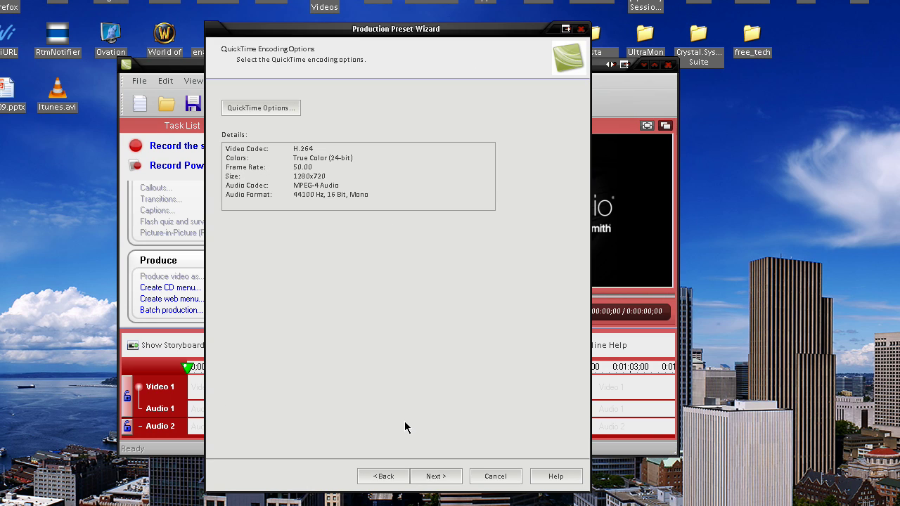
Step: Open the Movie Settings and then its H.264 video compression settings
{"action": "left_click", "coordinate": [273, 111]}
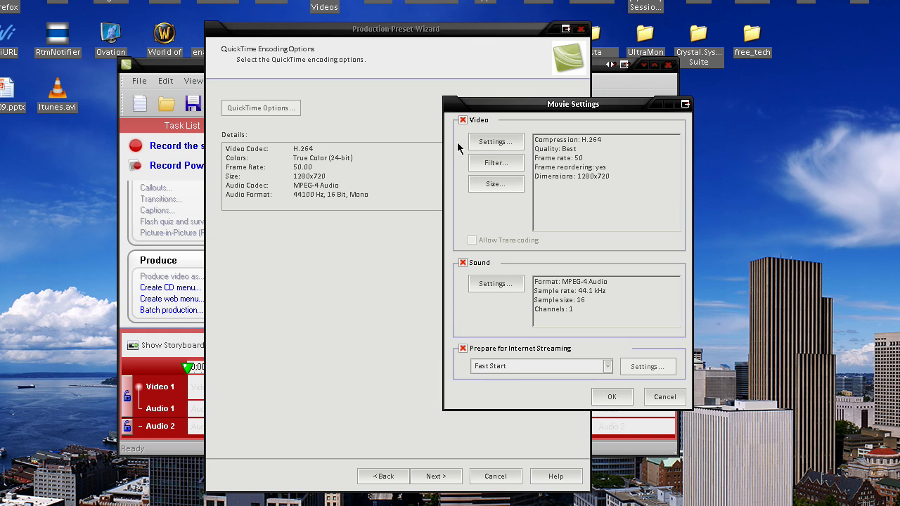
{"action": "left_click", "coordinate": [486, 145]}
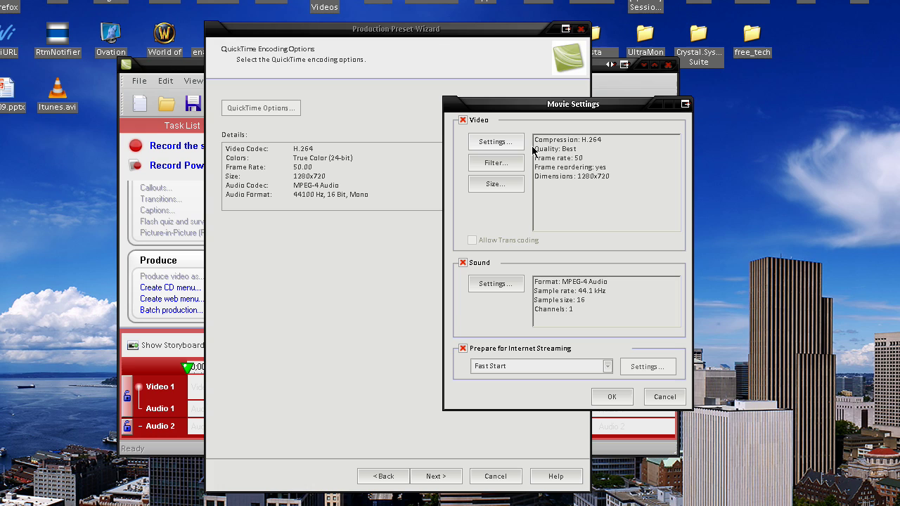
{"action": "left_click", "coordinate": [503, 142]}
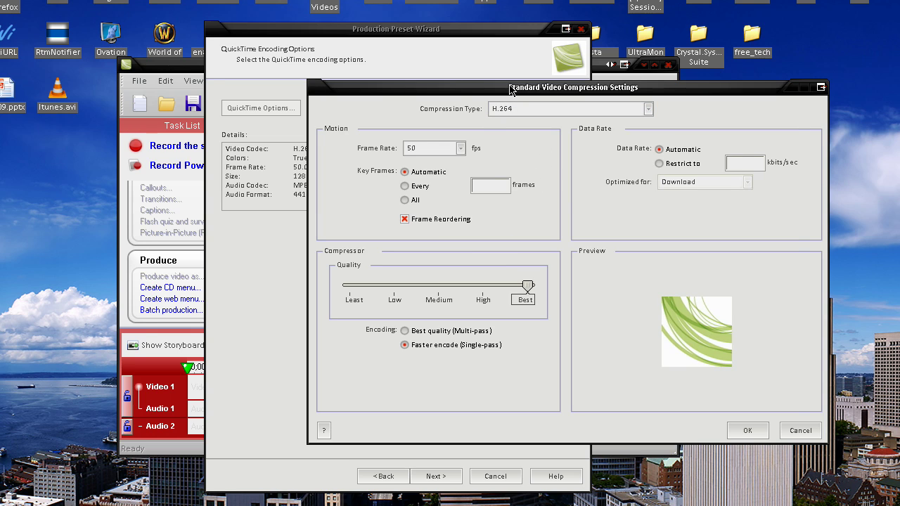
Step: Keep H.264 compression at 50 fps and confirm the compression settings
{"action": "left_click_drag", "start_coordinate": [512, 87], "coordinate": [362, 74]}
{"action": "left_click", "coordinate": [396, 94]}
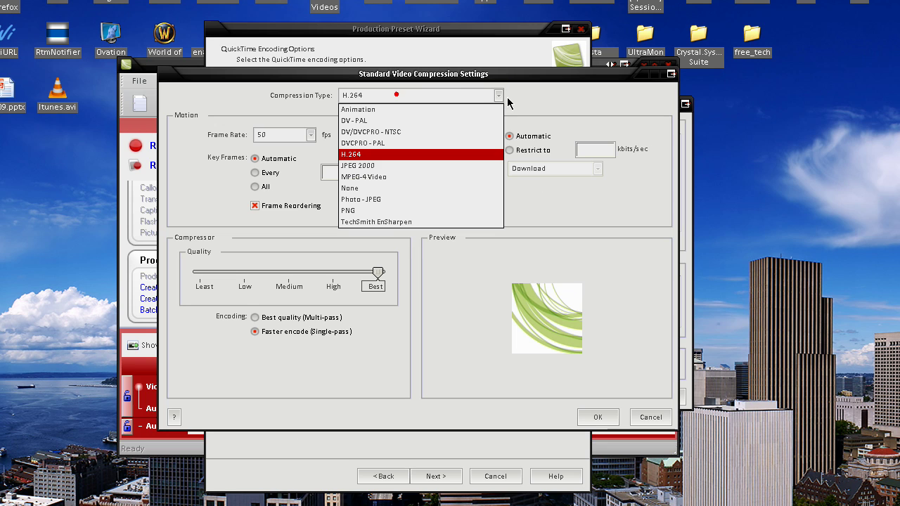
{"action": "left_click", "coordinate": [485, 93]}
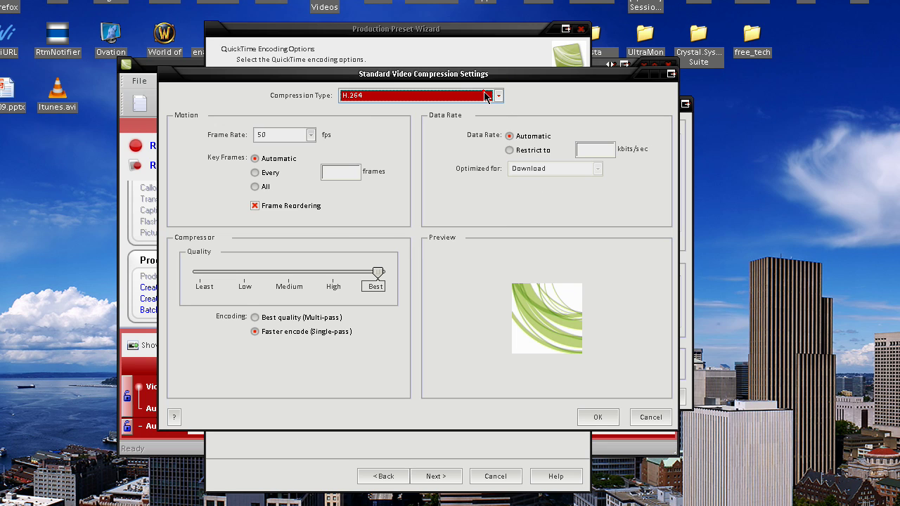
{"action": "left_click", "coordinate": [301, 135]}
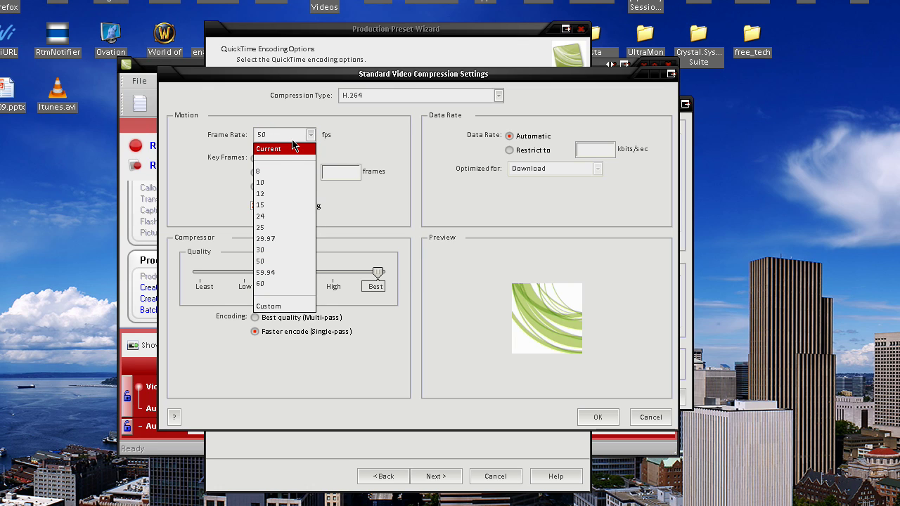
{"action": "left_click", "coordinate": [279, 134]}
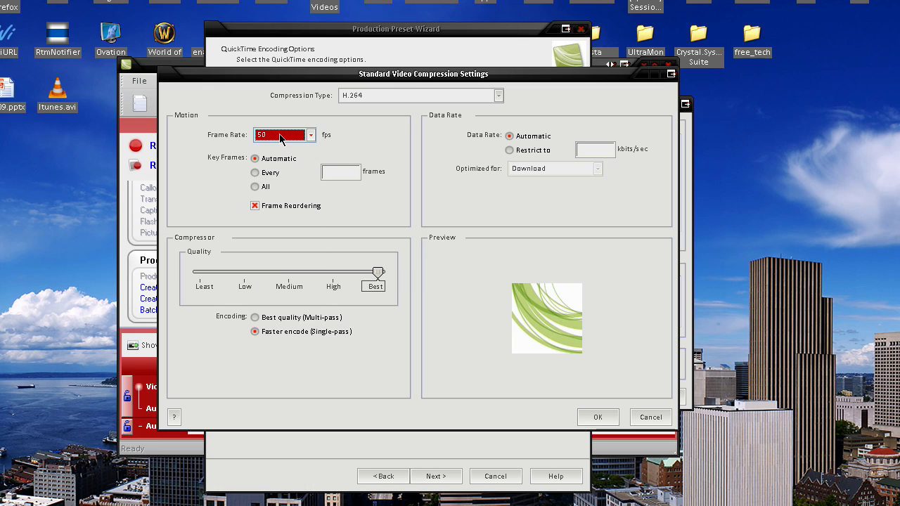
{"action": "left_click", "coordinate": [341, 361]}
{"action": "left_click", "coordinate": [596, 417]}
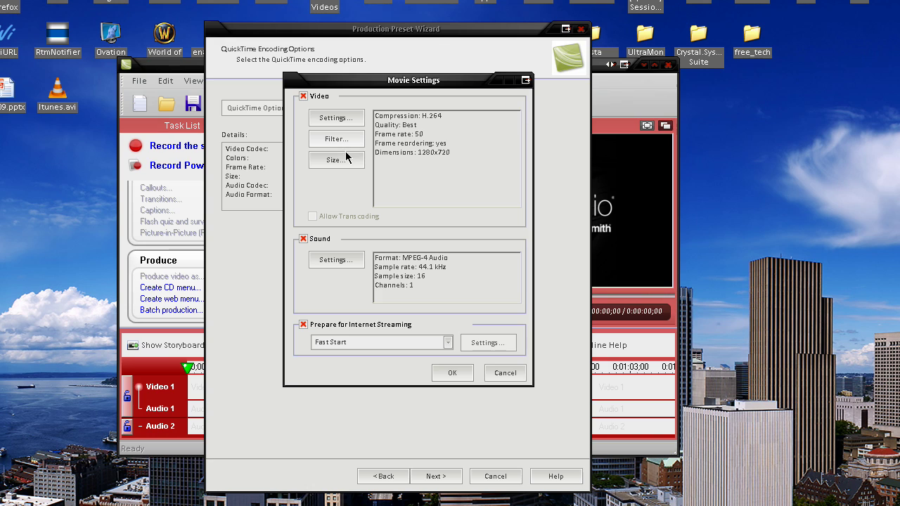
{"action": "left_click", "coordinate": [336, 160]}
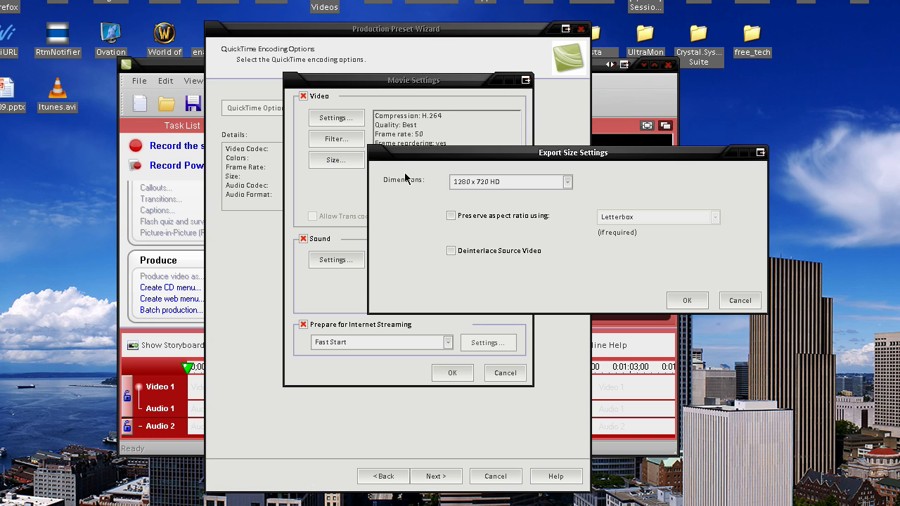
{"action": "left_click", "coordinate": [447, 156]}
{"action": "left_click_drag", "start_coordinate": [445, 160], "coordinate": [439, 161]}
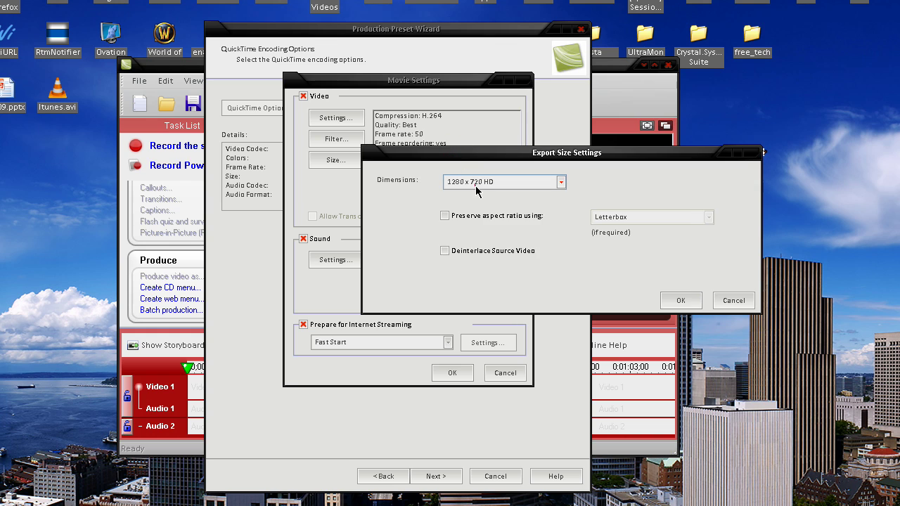
{"action": "left_click", "coordinate": [475, 186]}
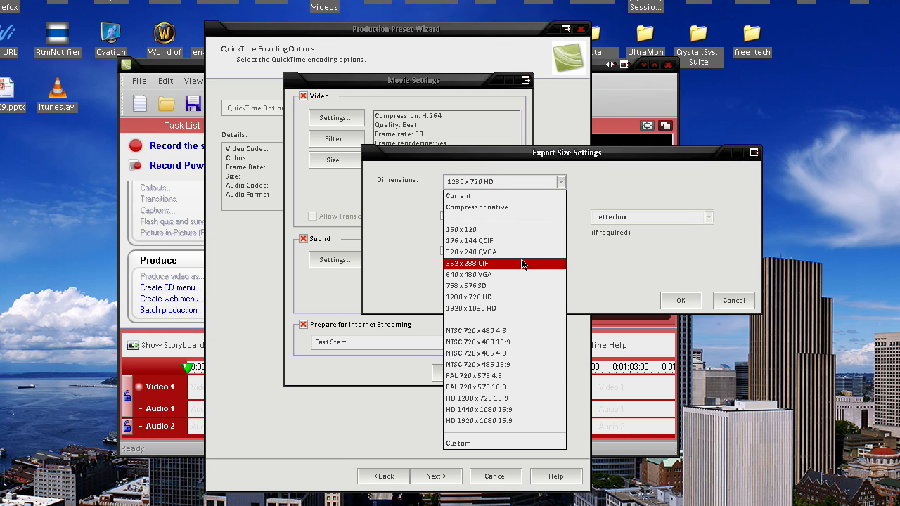
{"action": "left_click", "coordinate": [584, 171]}
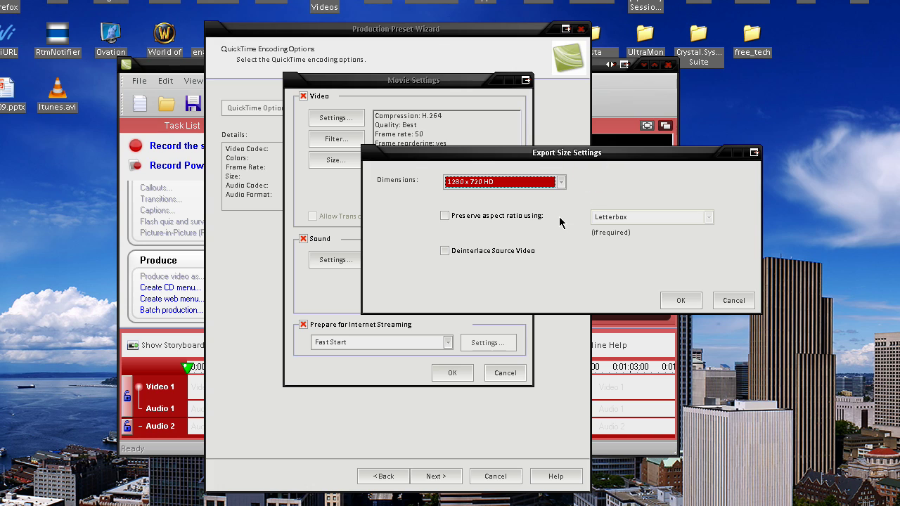
{"action": "left_click", "coordinate": [680, 300]}
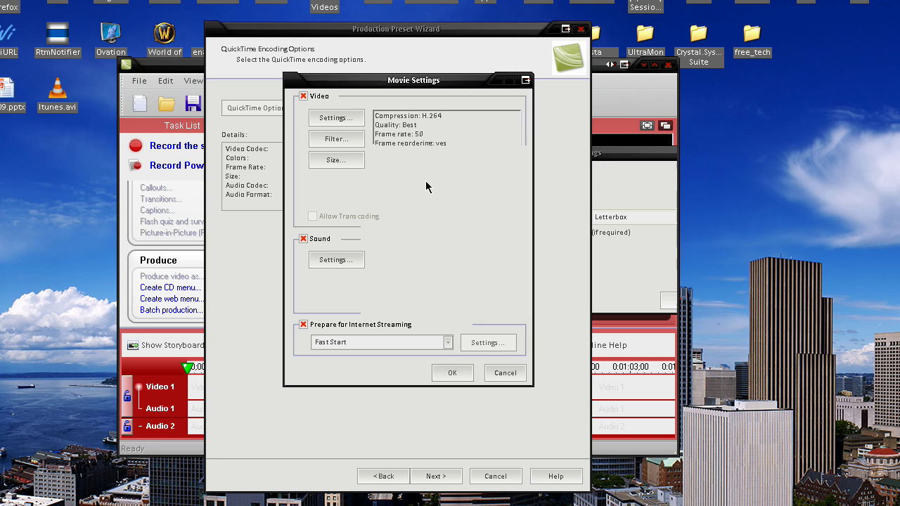
Step: Dismiss the video Filter dialog unchanged and accept the QuickTime movie settings
{"action": "left_click", "coordinate": [351, 140]}
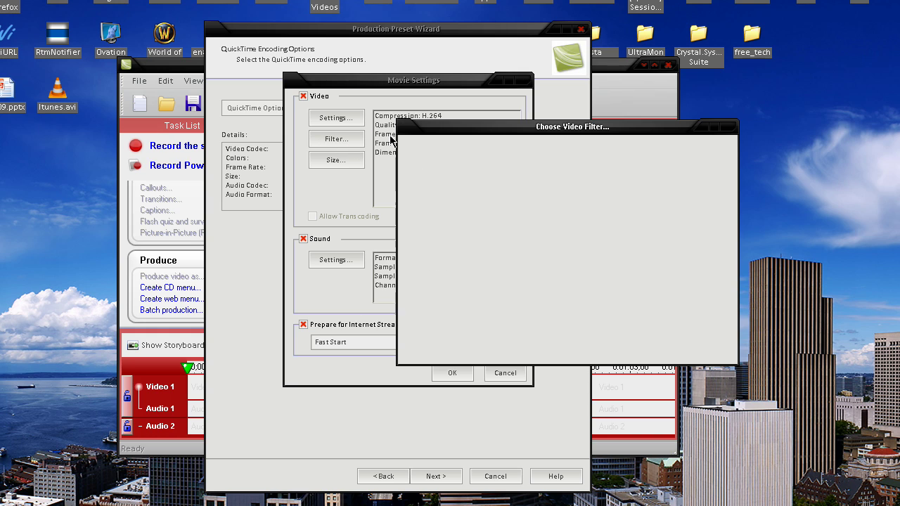
{"action": "left_click", "coordinate": [710, 351]}
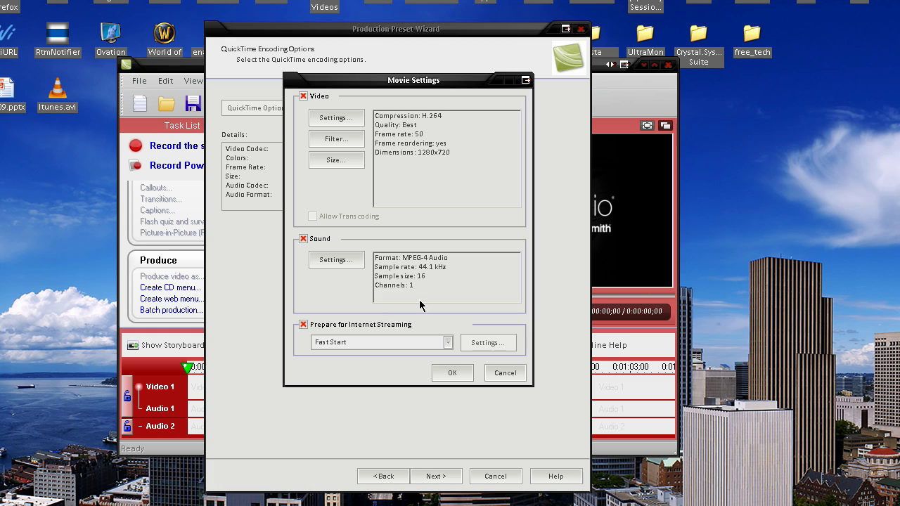
{"action": "left_click", "coordinate": [463, 381]}
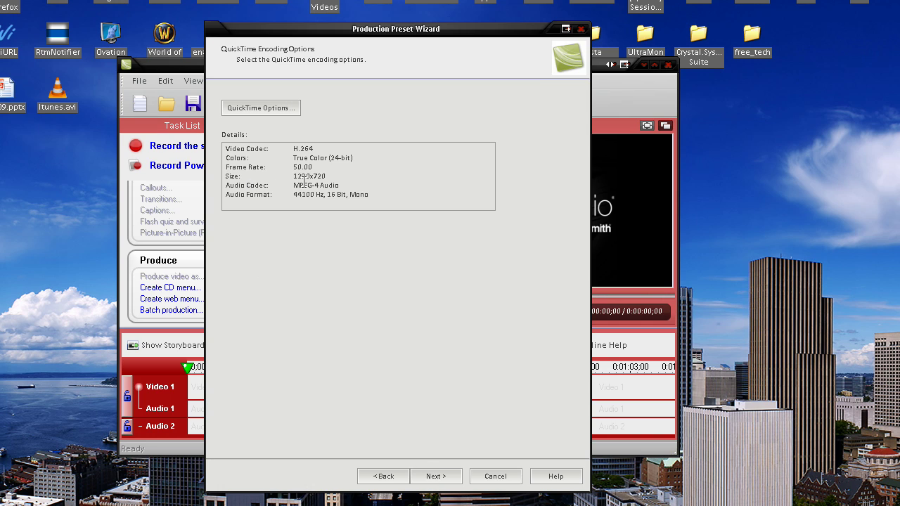
Step: Keep the custom 1280x720 size and finish the wizard to save the Youtube HD preset
{"action": "left_click", "coordinate": [433, 476]}
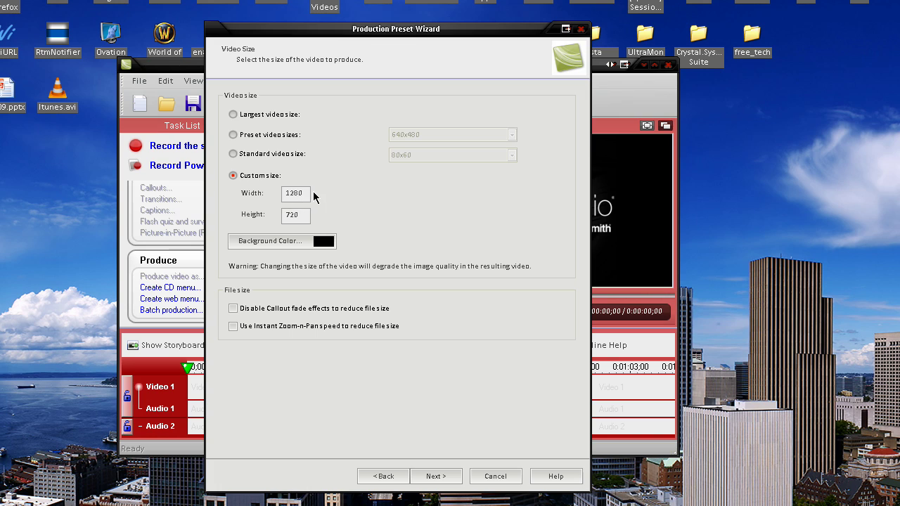
{"action": "double_click", "coordinate": [302, 196]}
{"action": "left_click", "coordinate": [436, 480]}
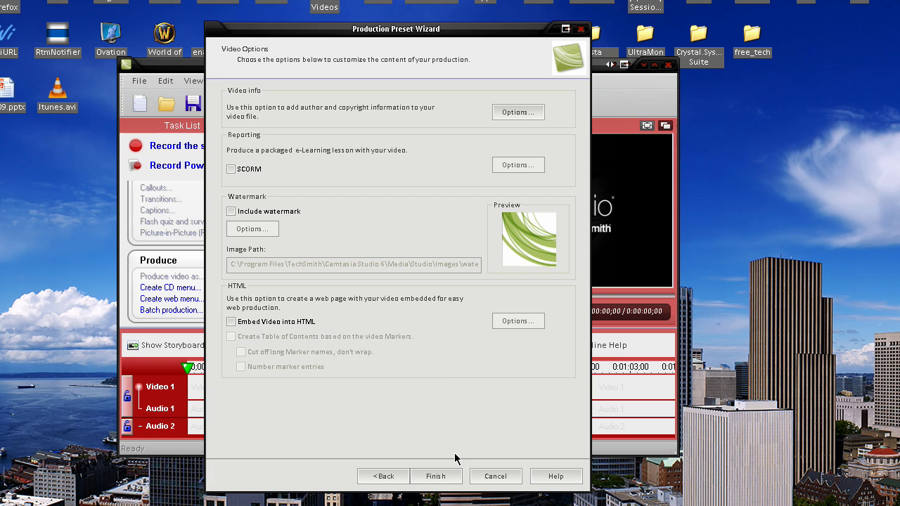
{"action": "left_click", "coordinate": [494, 476]}
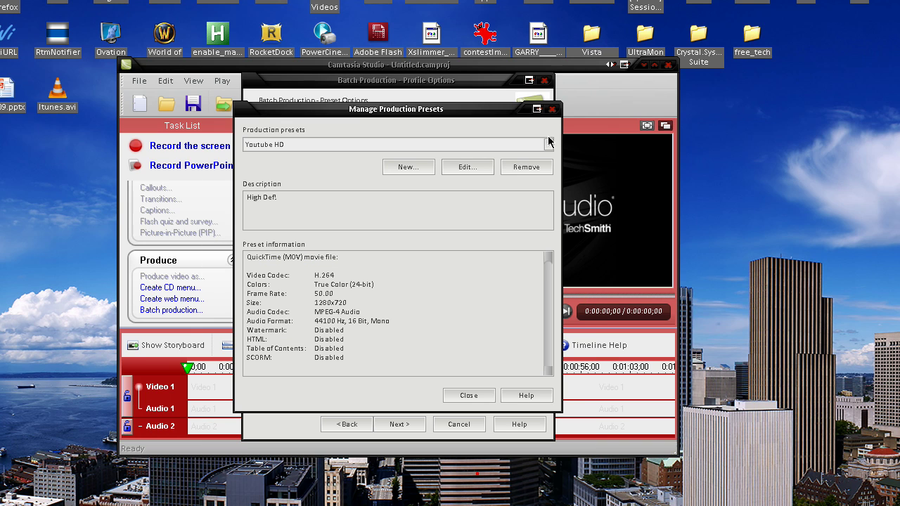
Step: Close Manage Production Presets and the Batch Production dialog to reach the main project window
{"action": "left_click", "coordinate": [551, 109]}
{"action": "left_click", "coordinate": [544, 79]}
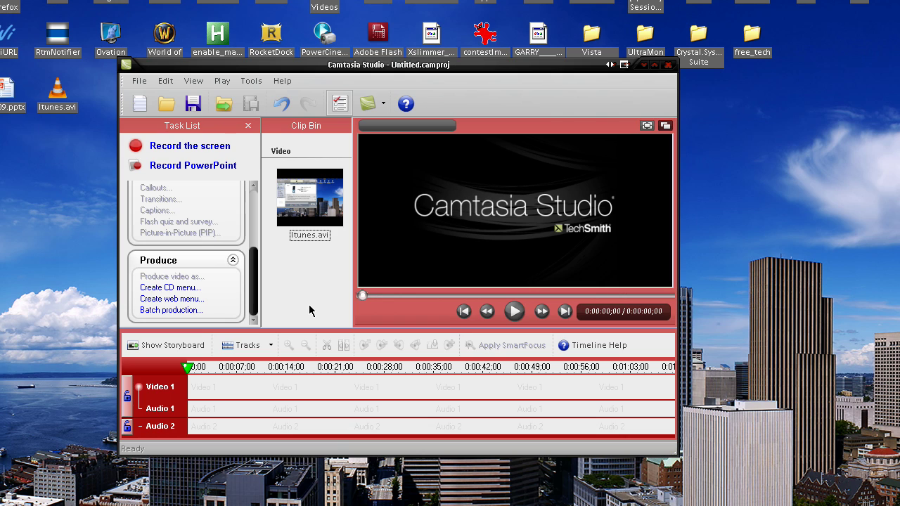
{"action": "left_click", "coordinate": [309, 310]}
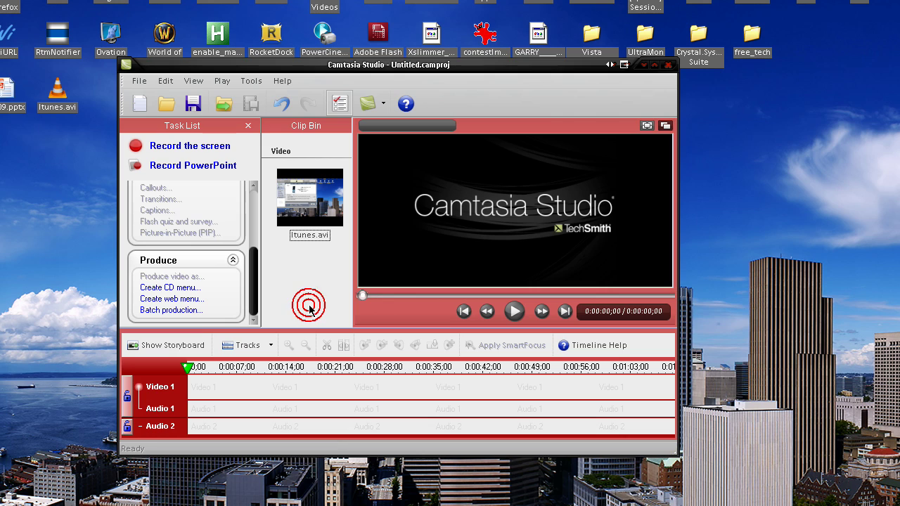
{"action": "mouse_move", "coordinate": [300, 228]}
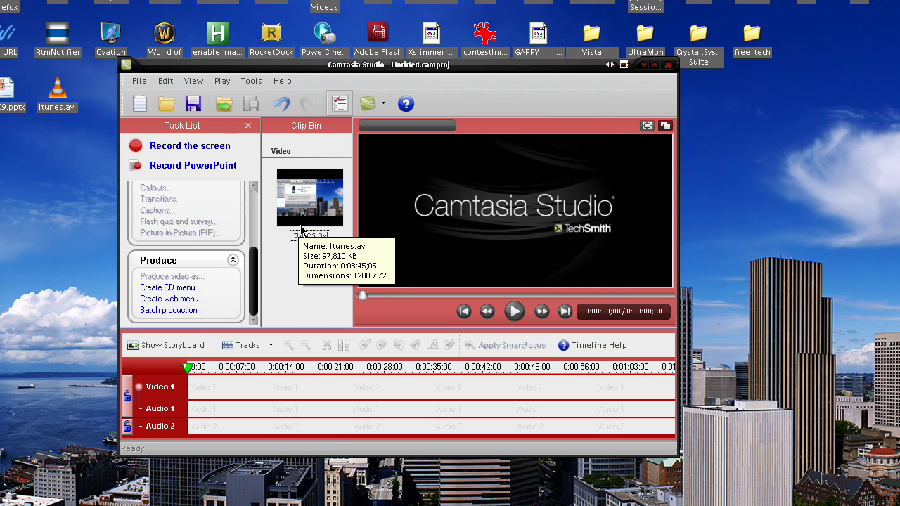